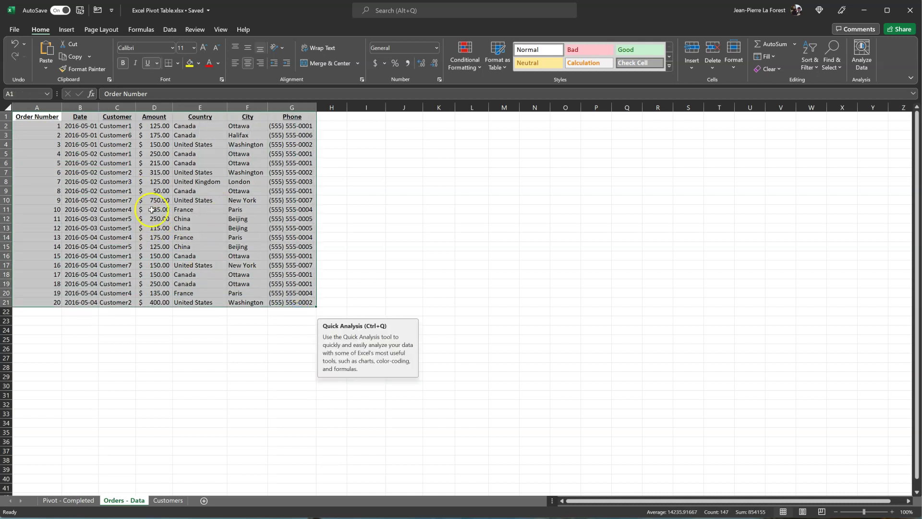
Insert a PivotTable based on the order data range A1:G21, placed on a new worksheet
{"action": "left_click", "coordinate": [116, 182]}
{"action": "left_click", "coordinate": [79, 126]}
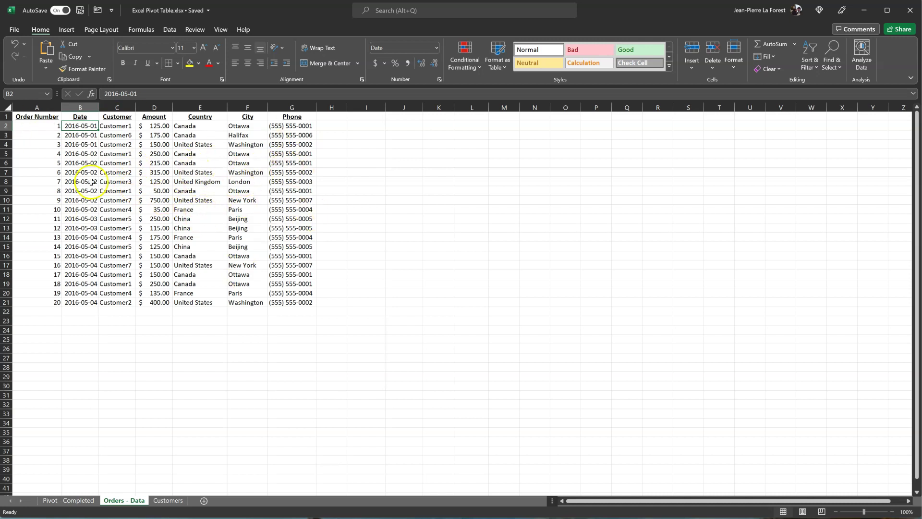
{"action": "left_click", "coordinate": [66, 31]}
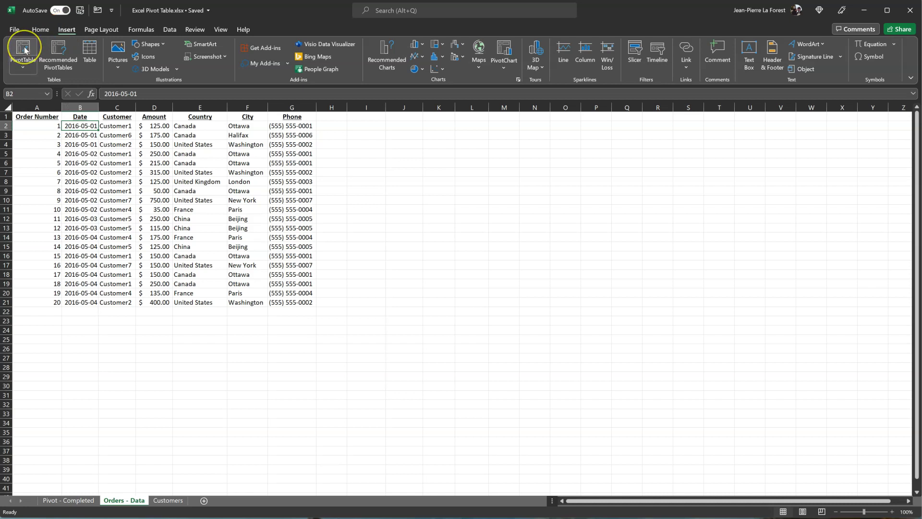
{"action": "left_click", "coordinate": [25, 50]}
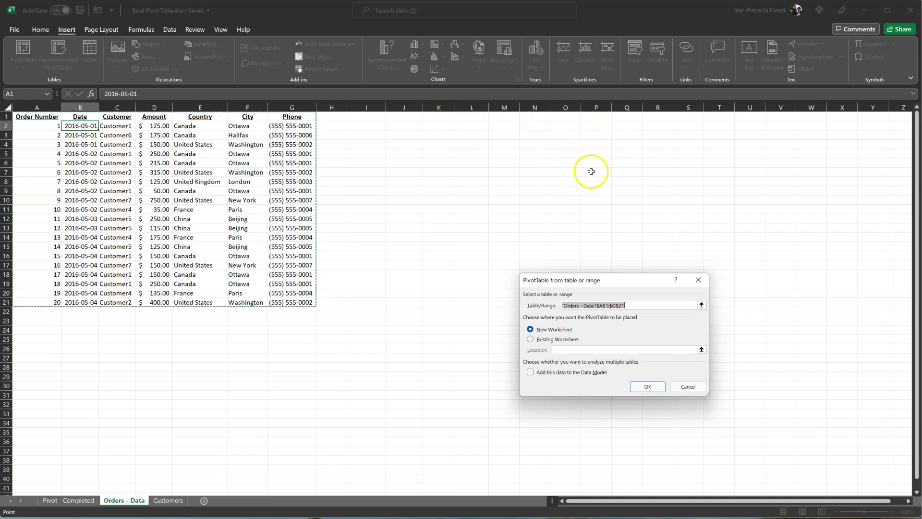
{"action": "left_click", "coordinate": [649, 387]}
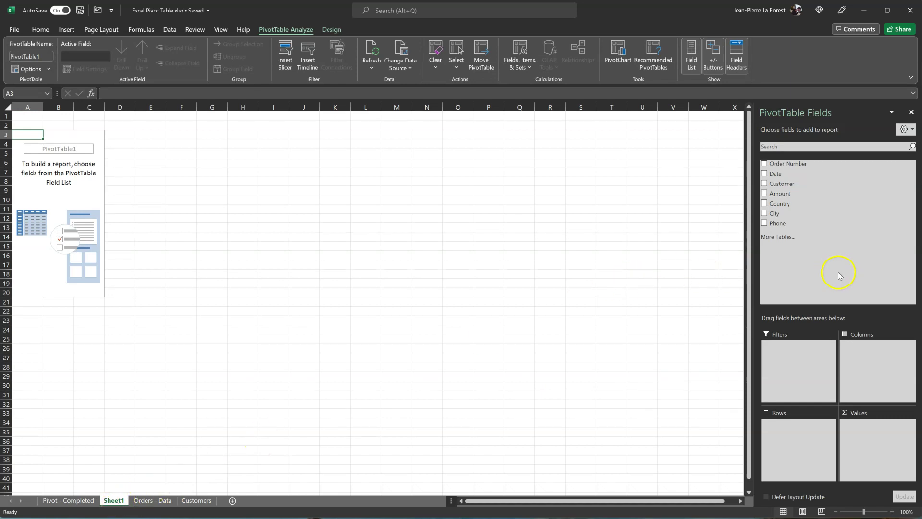
Add the Country field to the pivot table's rows and the Amount field to its values as a sum
{"action": "left_click", "coordinate": [788, 207]}
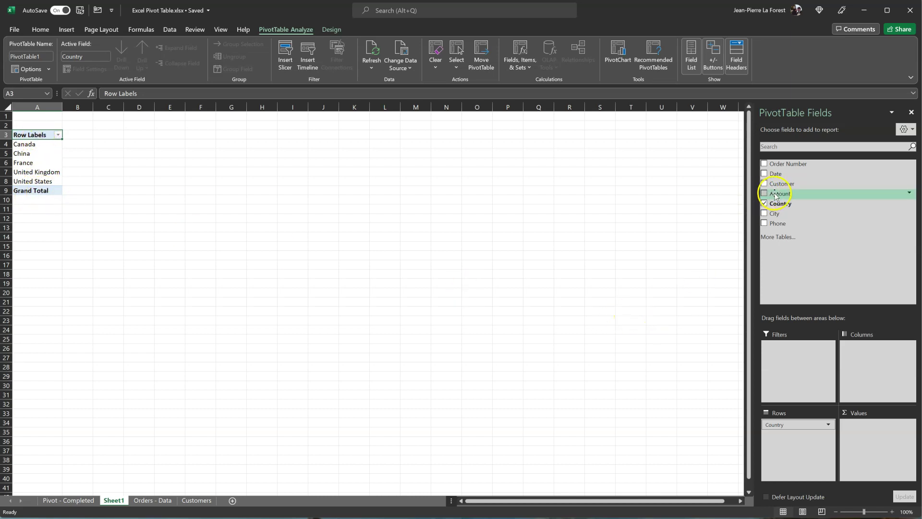
{"action": "left_click_drag", "start_coordinate": [776, 195], "coordinate": [778, 194]}
{"action": "left_click_drag", "start_coordinate": [889, 418], "coordinate": [869, 432]}
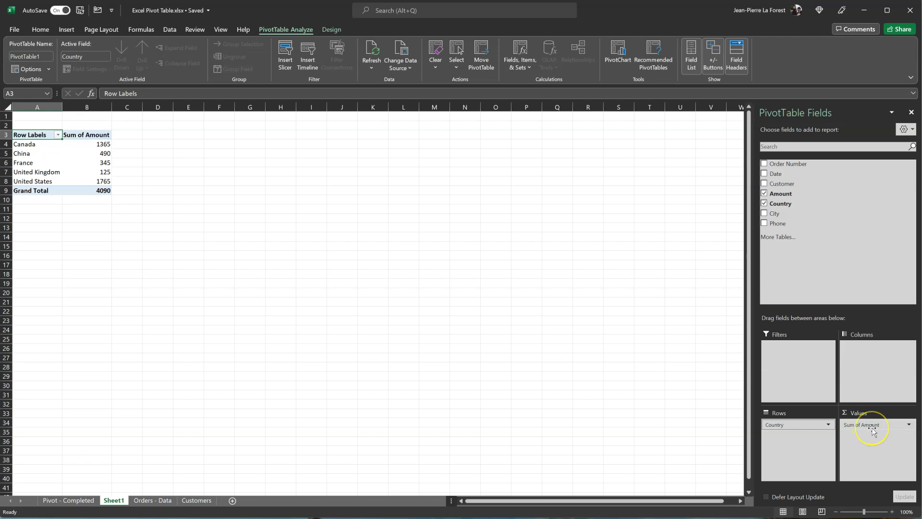
{"action": "left_click_drag", "start_coordinate": [873, 432], "coordinate": [833, 258]}
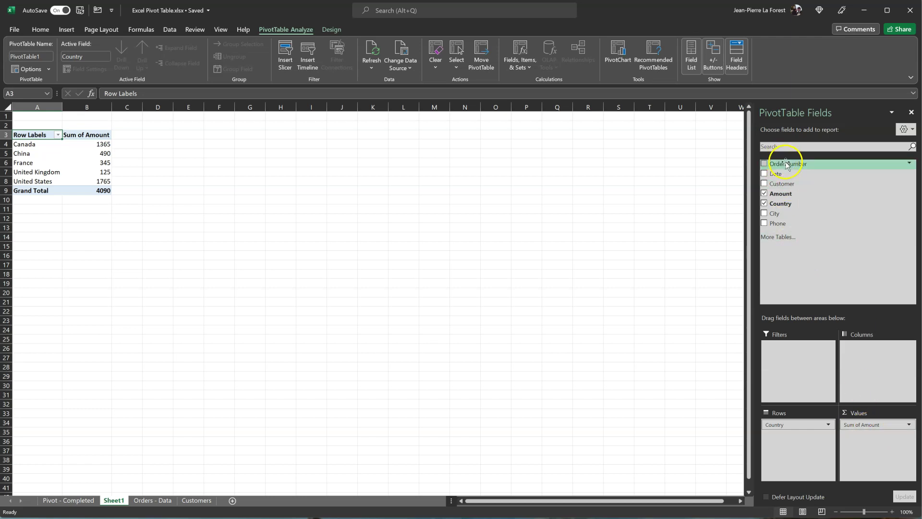
Add the Order Number field to the pivot table's values and summarize it by Count
{"action": "left_click_drag", "start_coordinate": [788, 166], "coordinate": [873, 449]}
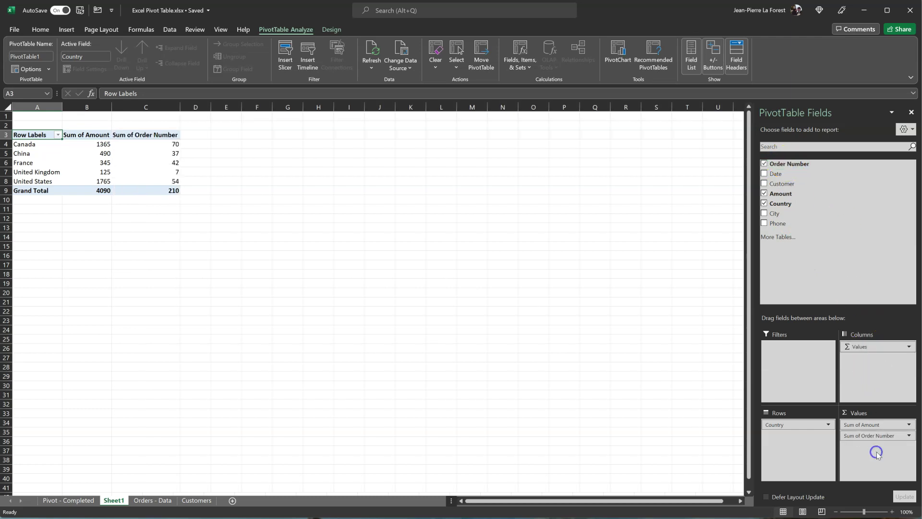
{"action": "left_click", "coordinate": [877, 440]}
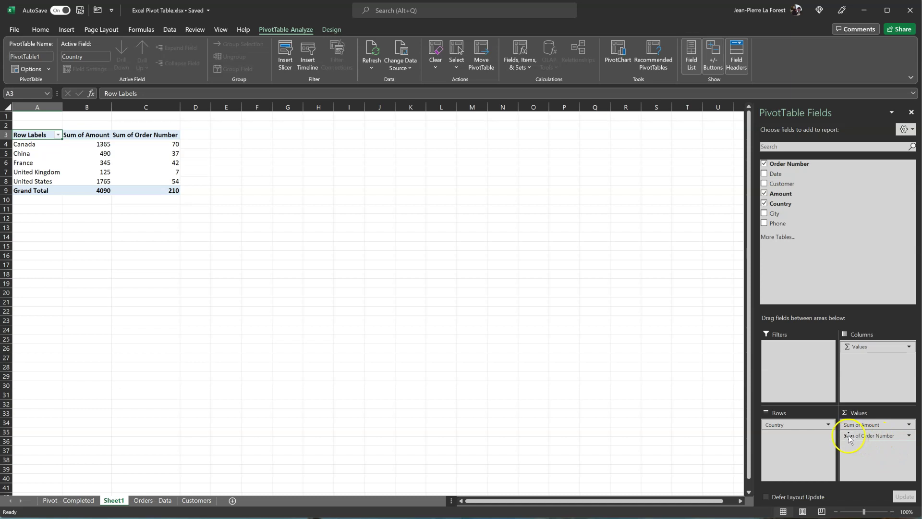
{"action": "left_click", "coordinate": [909, 437]}
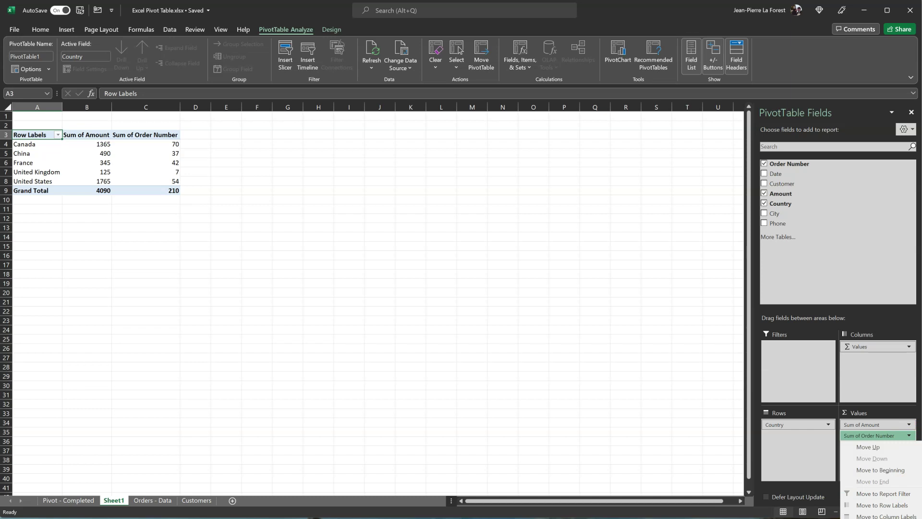
{"action": "key", "text": "n"}
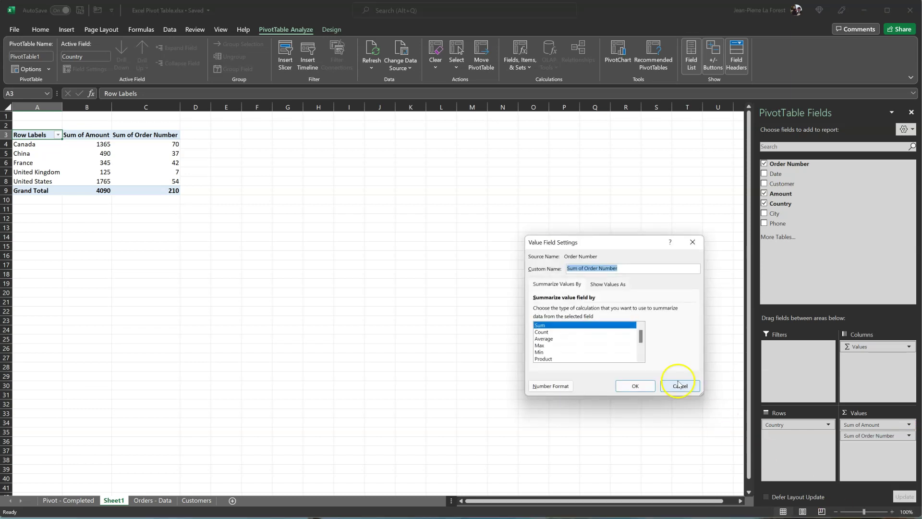
{"action": "left_click", "coordinate": [541, 332]}
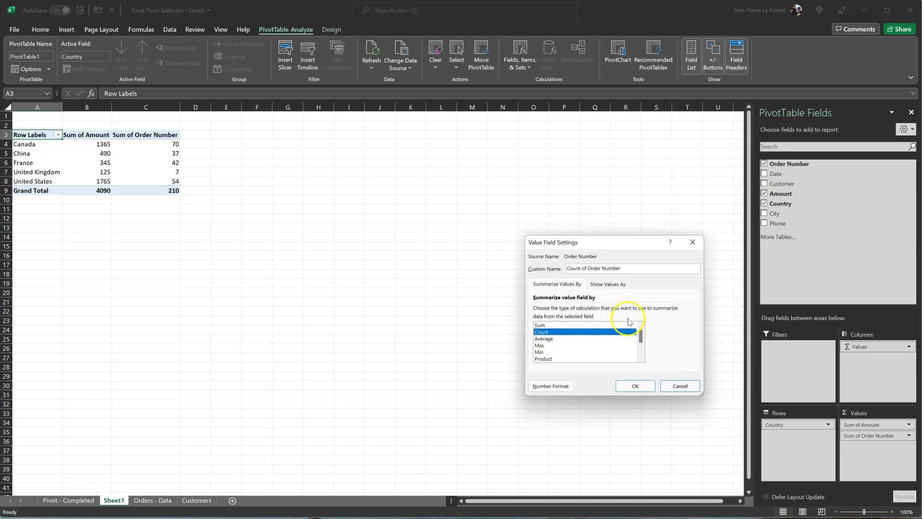
{"action": "left_click", "coordinate": [637, 387]}
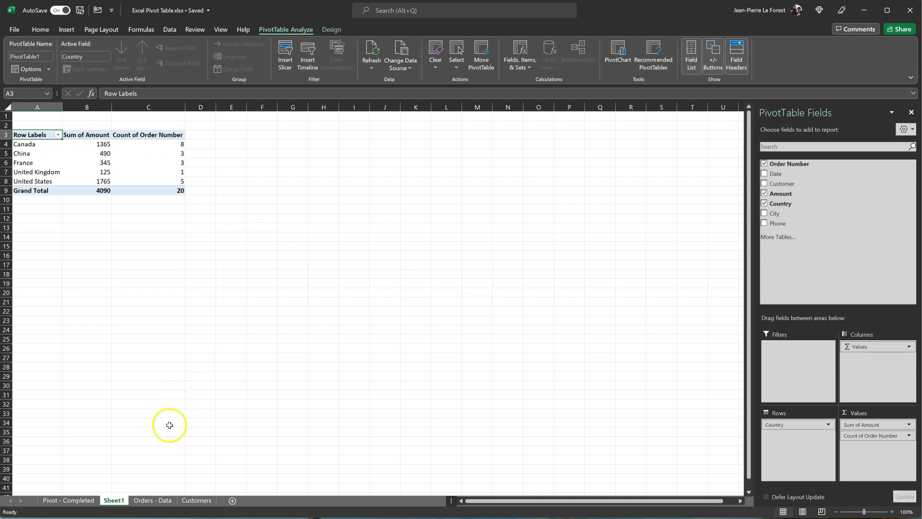
Add the Customer field to the pivot table's rows, nested below Country
{"action": "left_click", "coordinate": [25, 145]}
{"action": "left_click", "coordinate": [40, 145]}
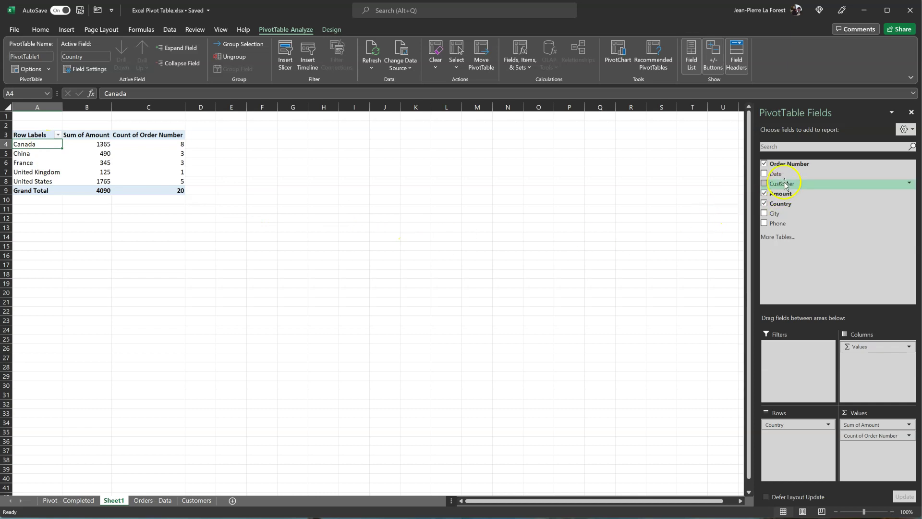
{"action": "left_click_drag", "start_coordinate": [785, 182], "coordinate": [814, 327]}
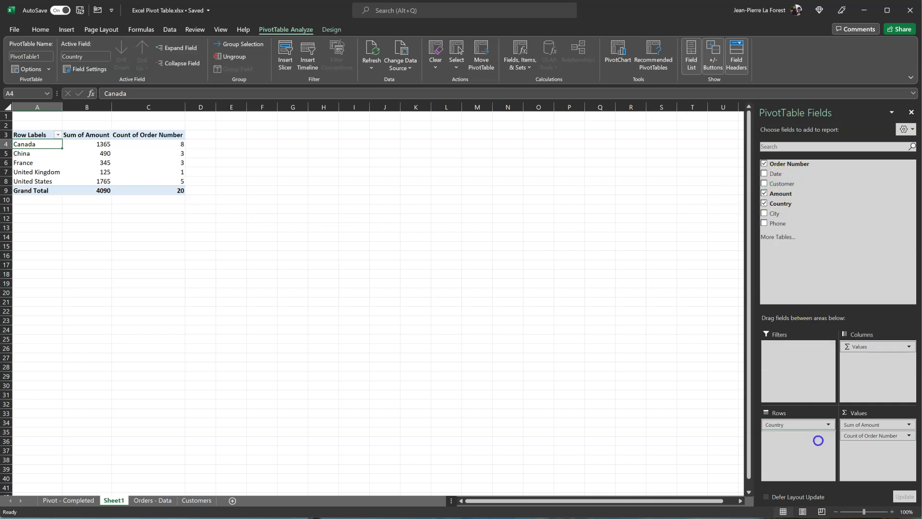
{"action": "left_click_drag", "start_coordinate": [818, 440], "coordinate": [819, 441]}
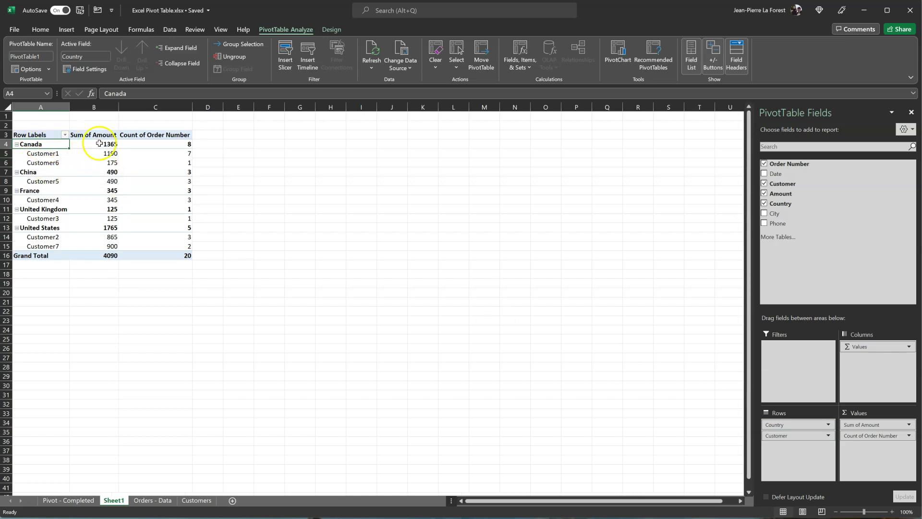
{"action": "left_click", "coordinate": [53, 154]}
{"action": "left_click", "coordinate": [51, 164]}
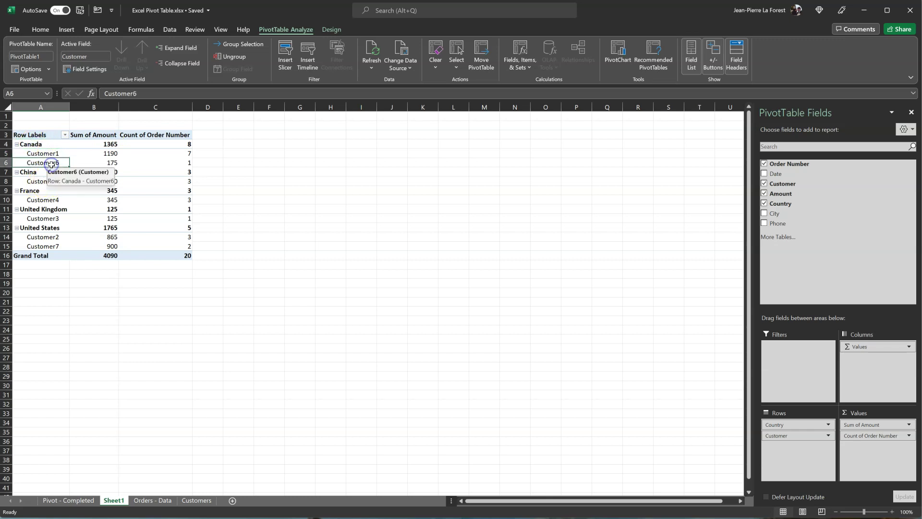
{"action": "left_click_drag", "start_coordinate": [113, 153], "coordinate": [115, 166]}
{"action": "left_click_drag", "start_coordinate": [181, 153], "coordinate": [184, 163]}
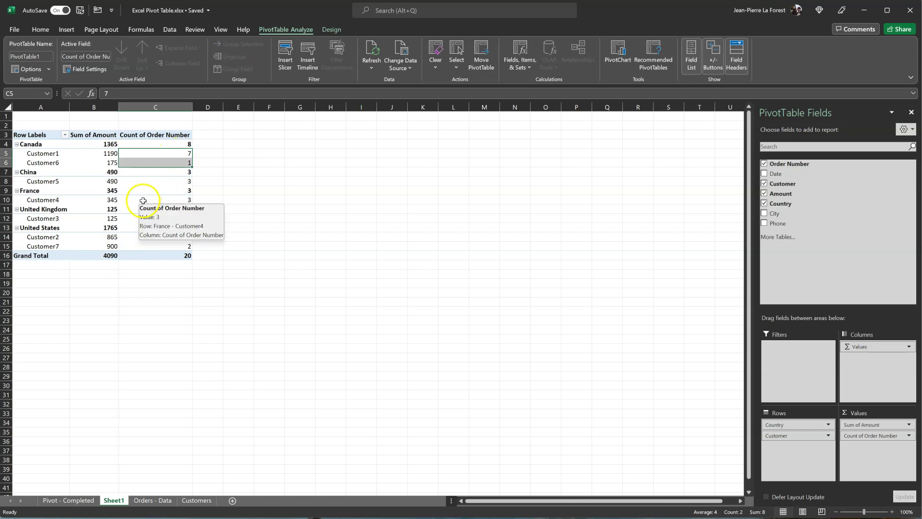
{"action": "left_click", "coordinate": [177, 152]}
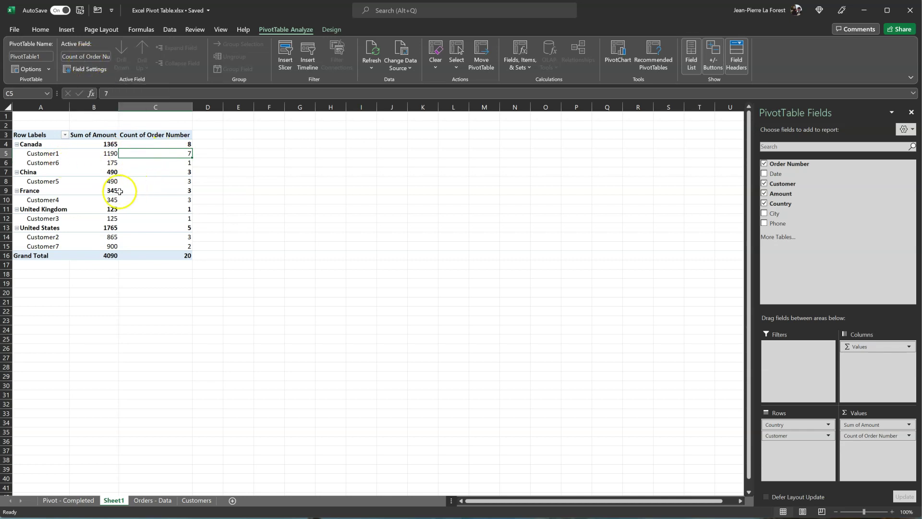
Hide the pivot table's subtotals and turn grand totals off for rows and columns
{"action": "left_click", "coordinate": [332, 30]}
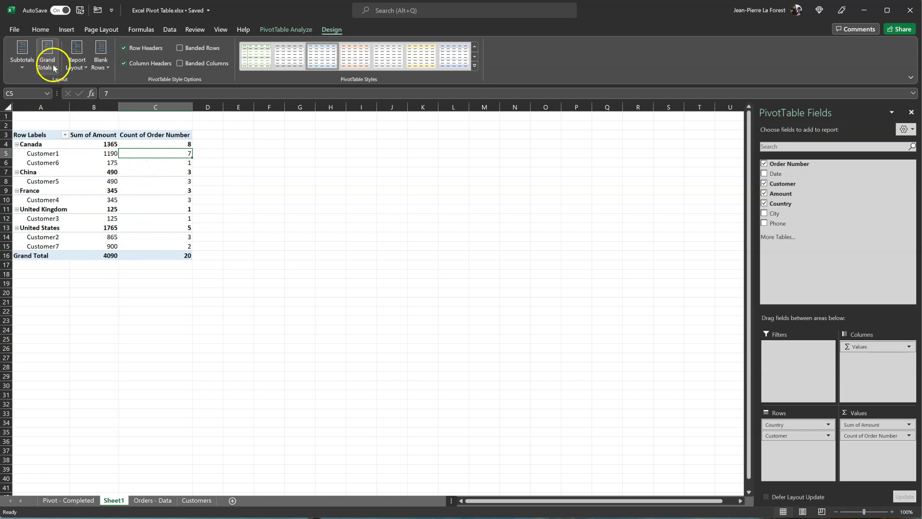
{"action": "left_click", "coordinate": [20, 65]}
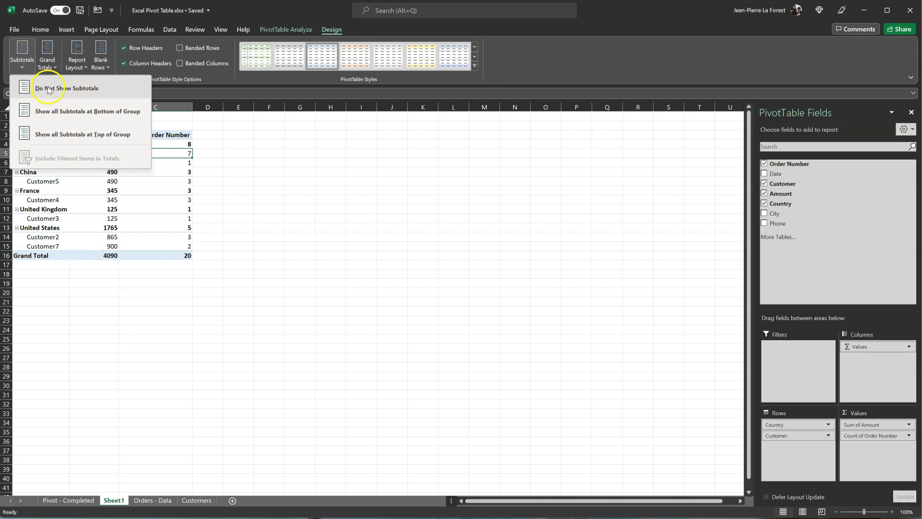
{"action": "left_click", "coordinate": [51, 90]}
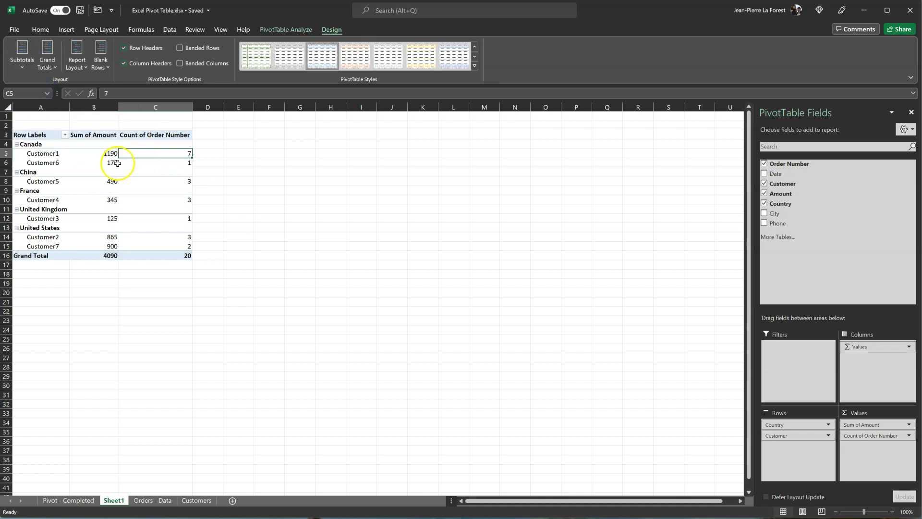
{"action": "mouse_move", "coordinate": [96, 145]}
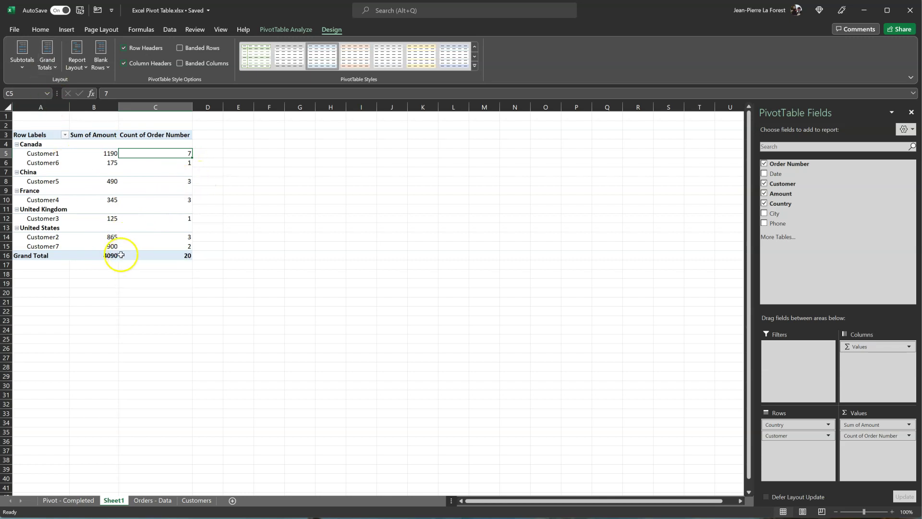
{"action": "left_click", "coordinate": [53, 69]}
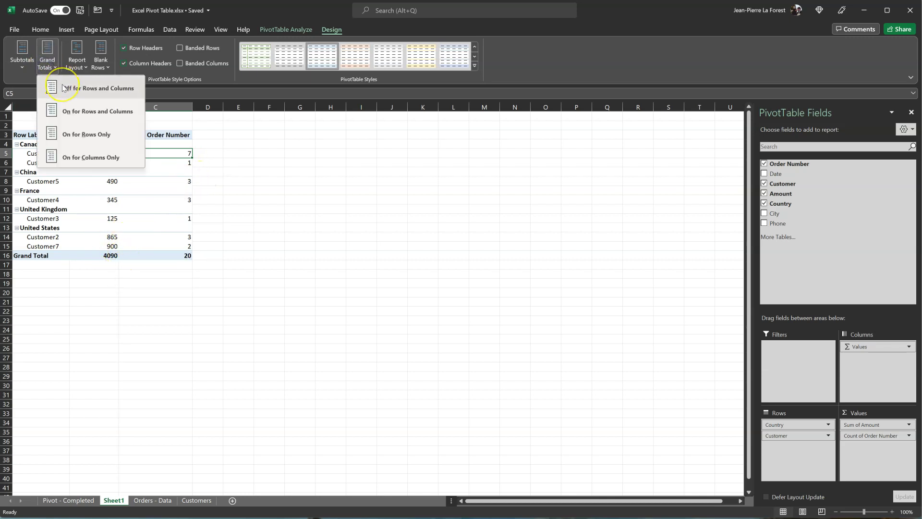
{"action": "left_click", "coordinate": [63, 88]}
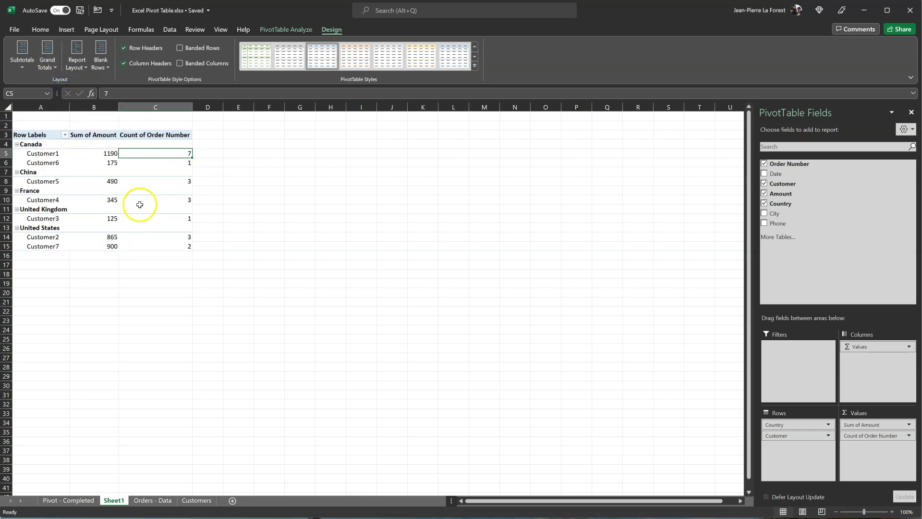
Try the Compact Form and Outline Form report layouts on the pivot table
{"action": "left_click", "coordinate": [78, 67]}
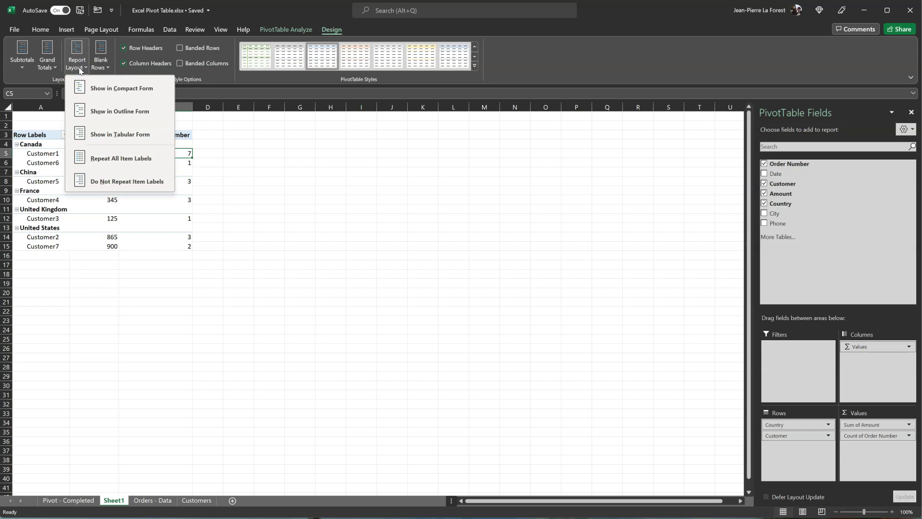
{"action": "left_click", "coordinate": [94, 88]}
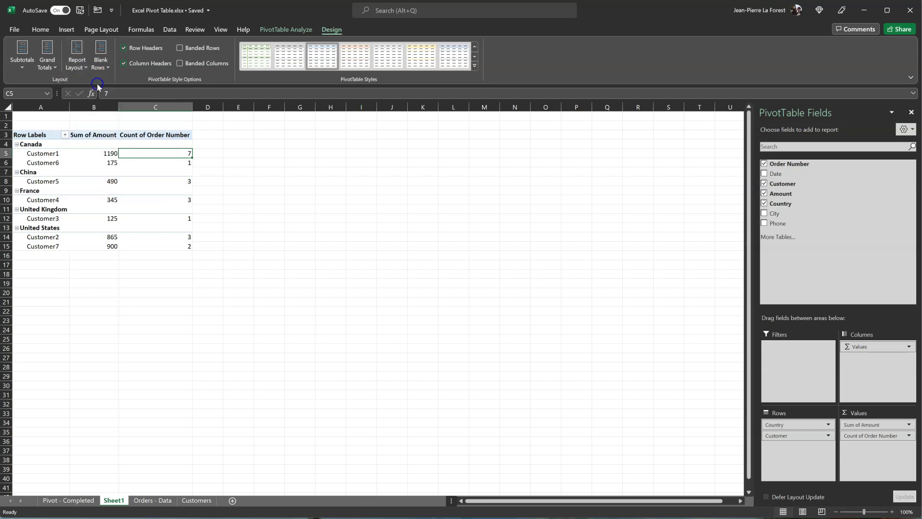
{"action": "left_click", "coordinate": [76, 63]}
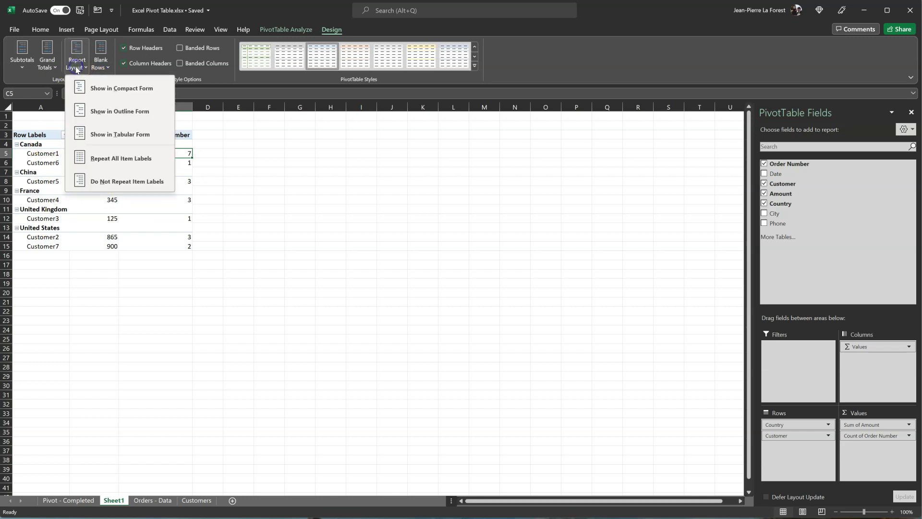
{"action": "left_click", "coordinate": [95, 114]}
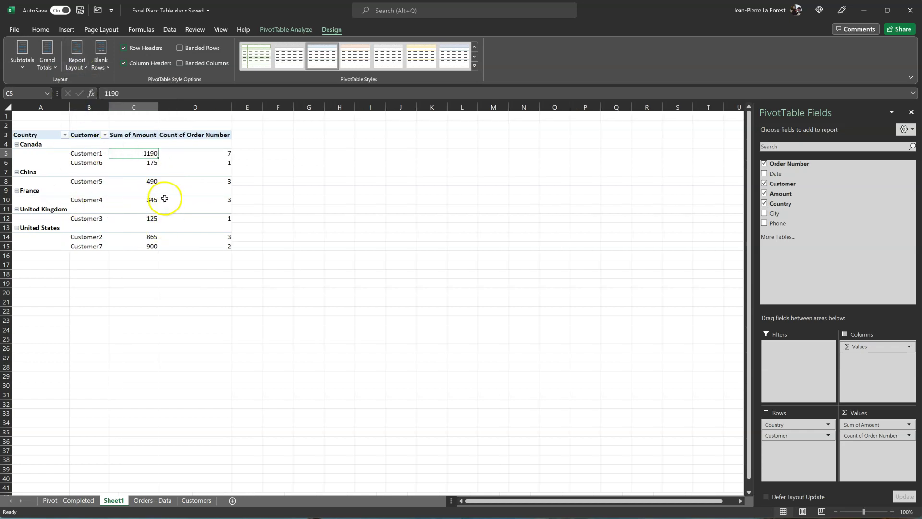
Set the pivot table's report layout to Tabular Form
{"action": "left_click", "coordinate": [79, 72]}
{"action": "left_click", "coordinate": [111, 137]}
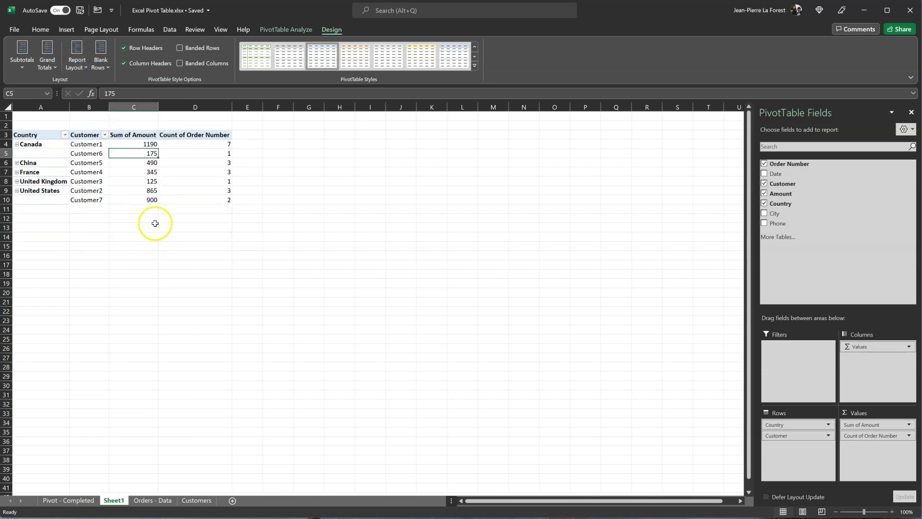
{"action": "left_click", "coordinate": [48, 145]}
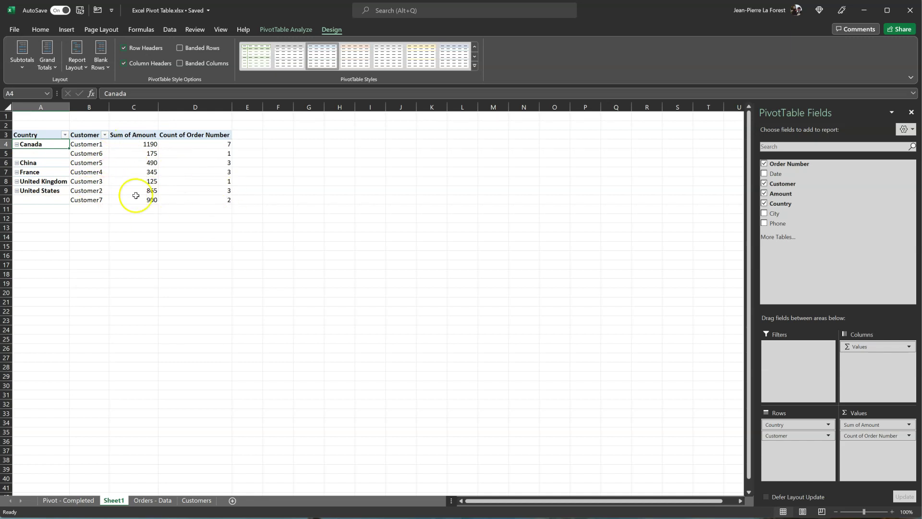
Repeat all item labels in the pivot table so every customer row carries its country
{"action": "left_click", "coordinate": [75, 71]}
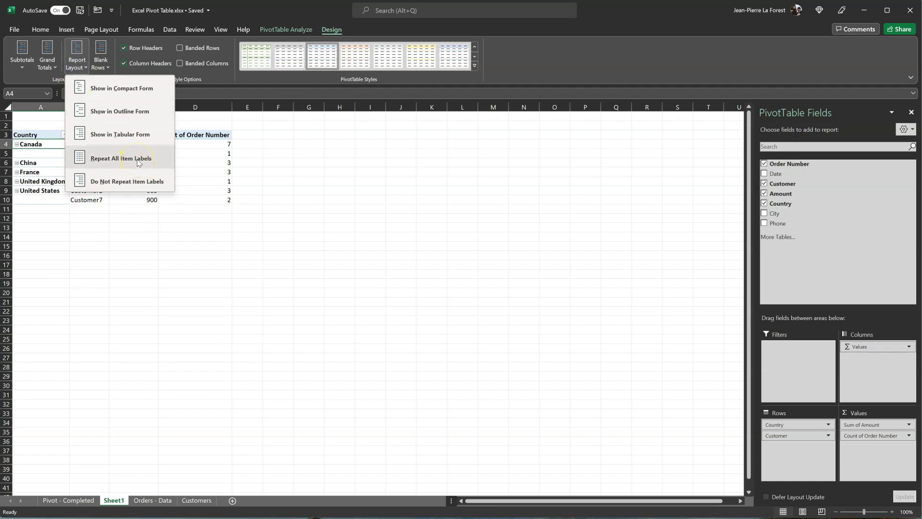
{"action": "left_click", "coordinate": [48, 151]}
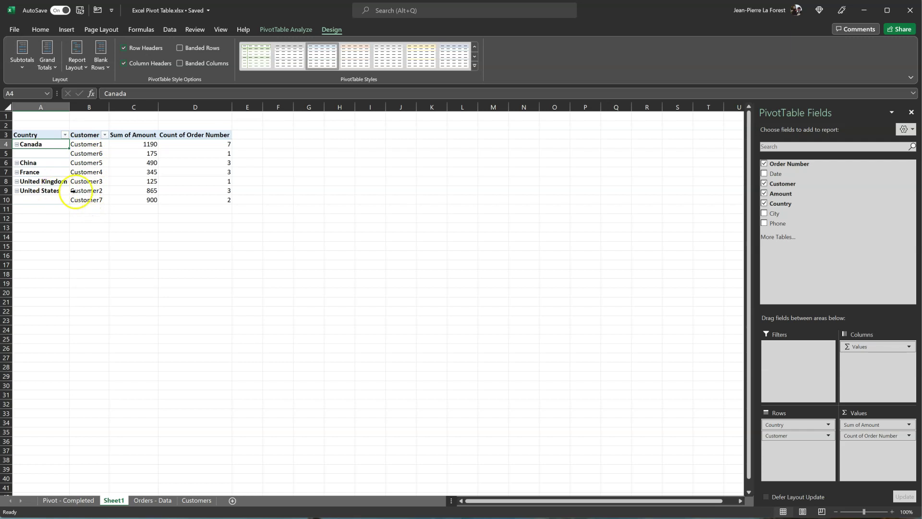
{"action": "left_click", "coordinate": [76, 70]}
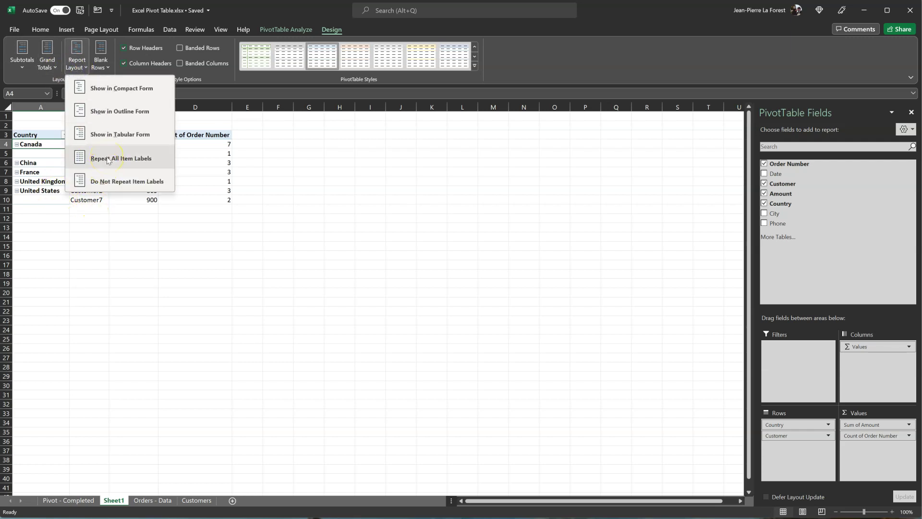
{"action": "left_click", "coordinate": [108, 161]}
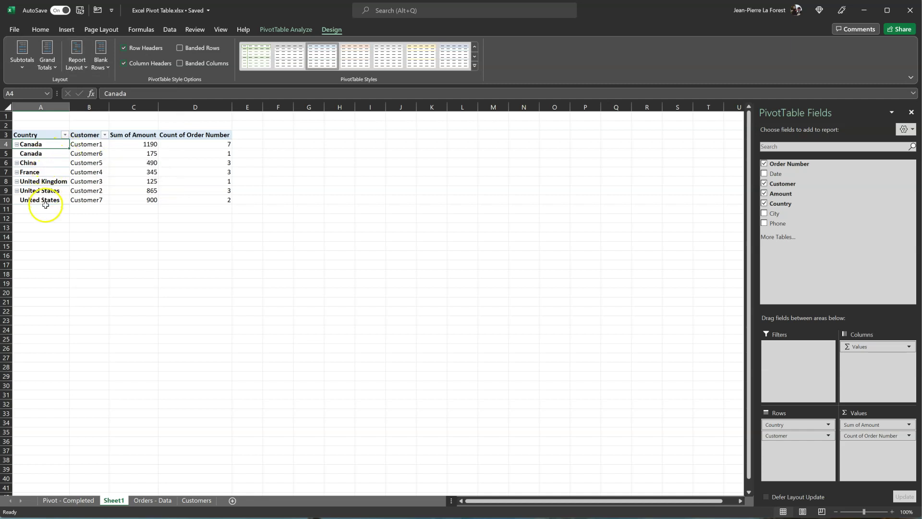
{"action": "left_click", "coordinate": [37, 135]}
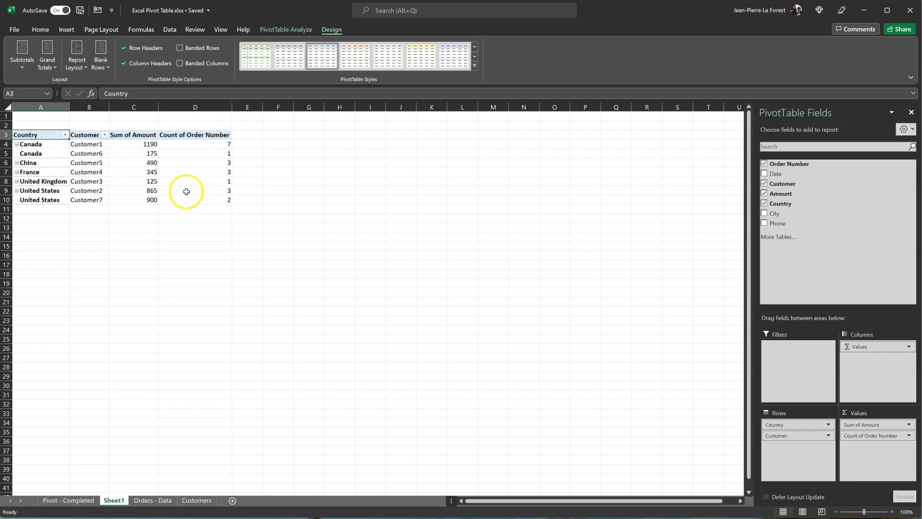